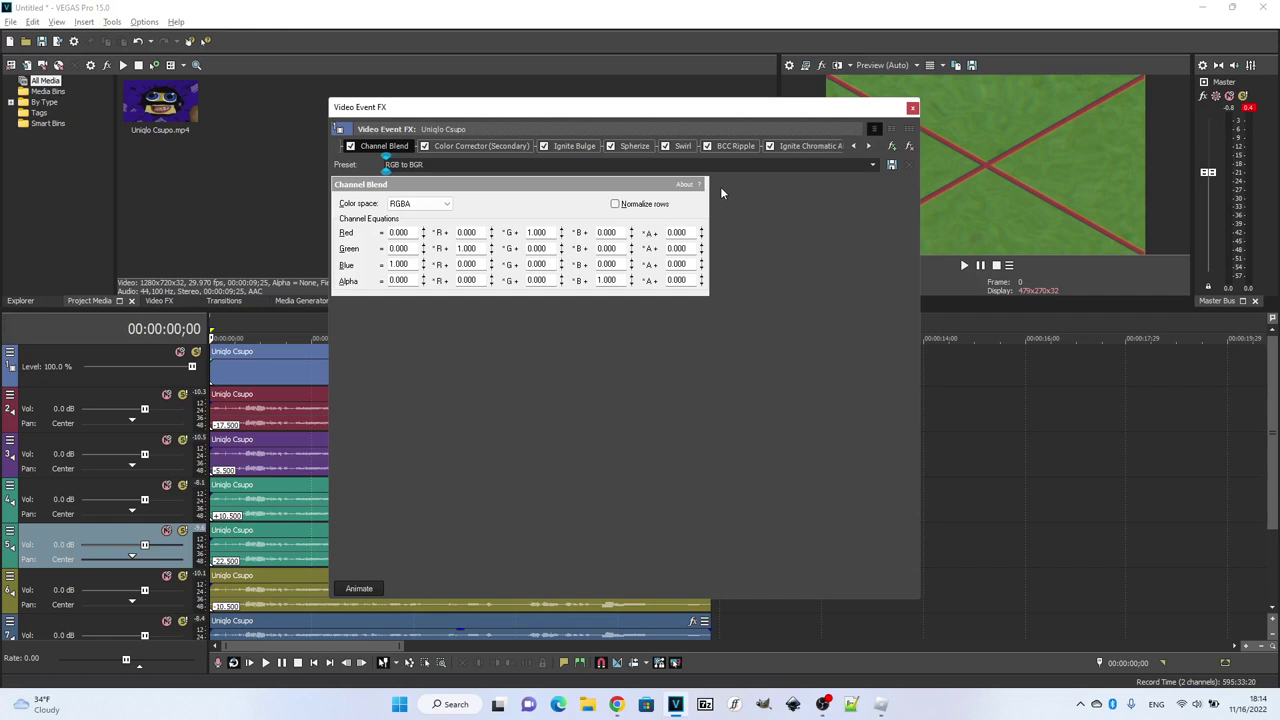
Examine the Color Corrector (Secondary), Ignite Bulge, Spherize, Swirl and BCC Ripple settings in the video event's effect chain.
click(491, 148)
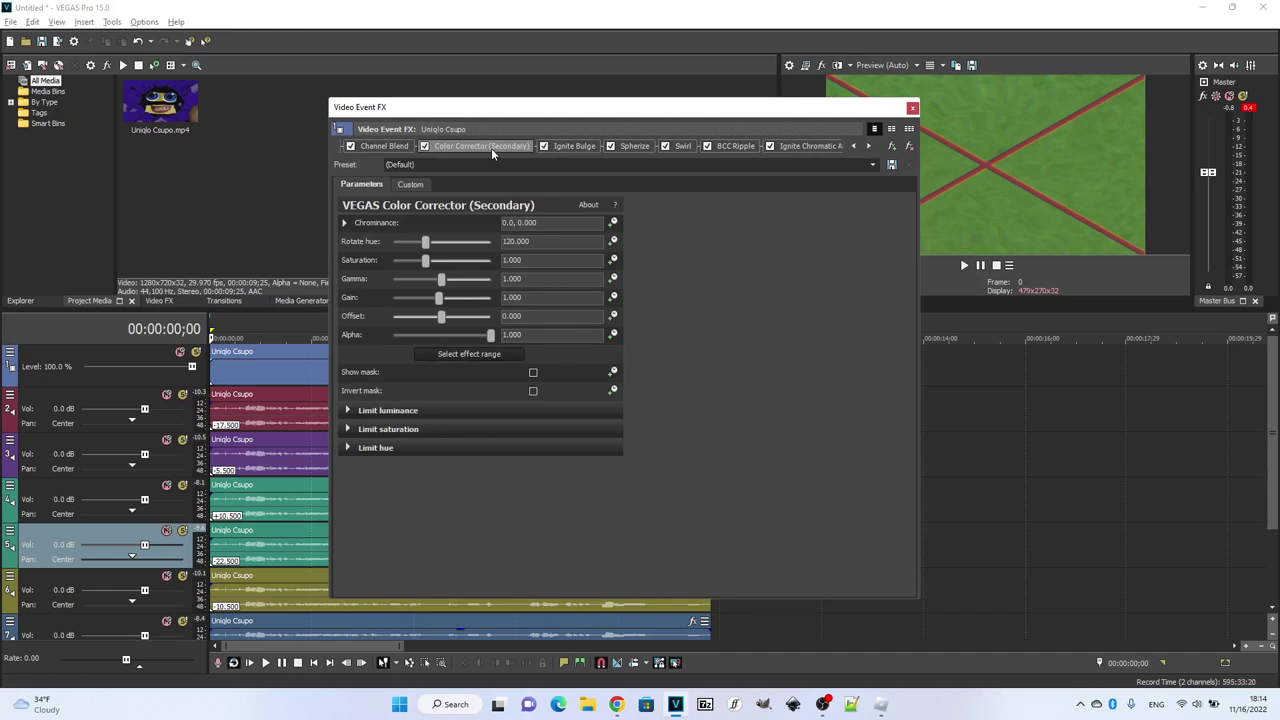
click(564, 146)
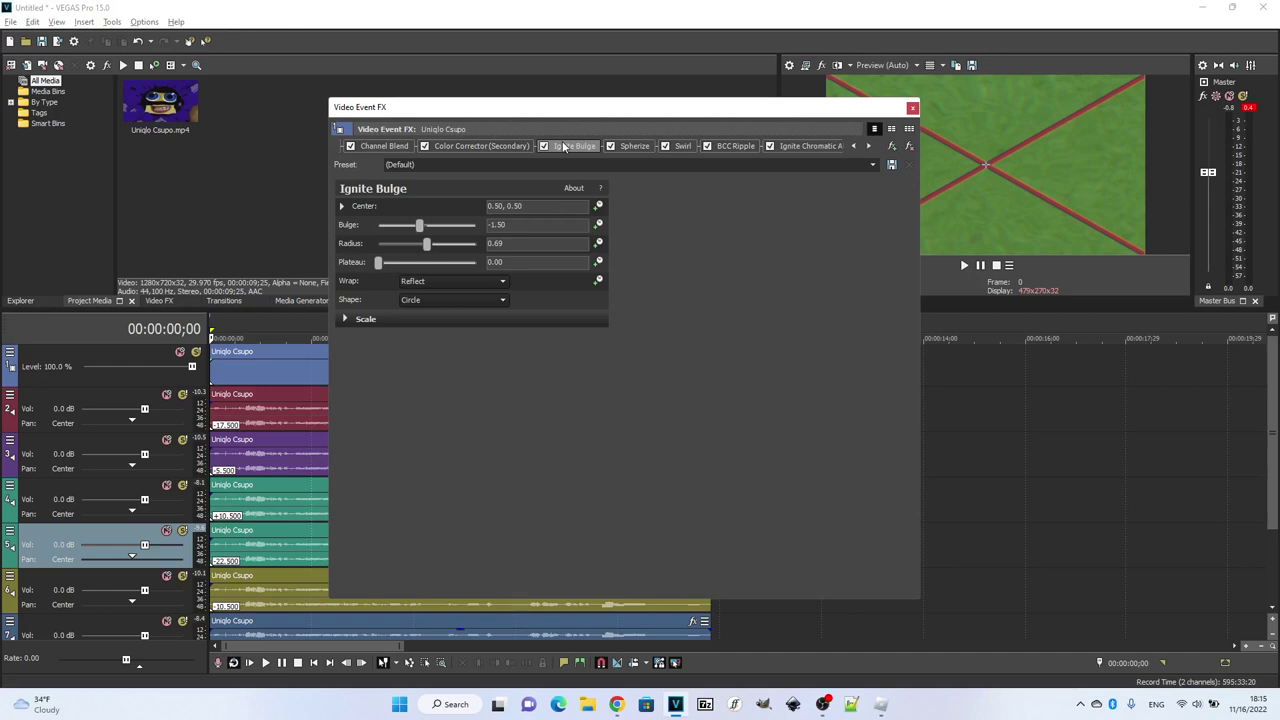
click(635, 147)
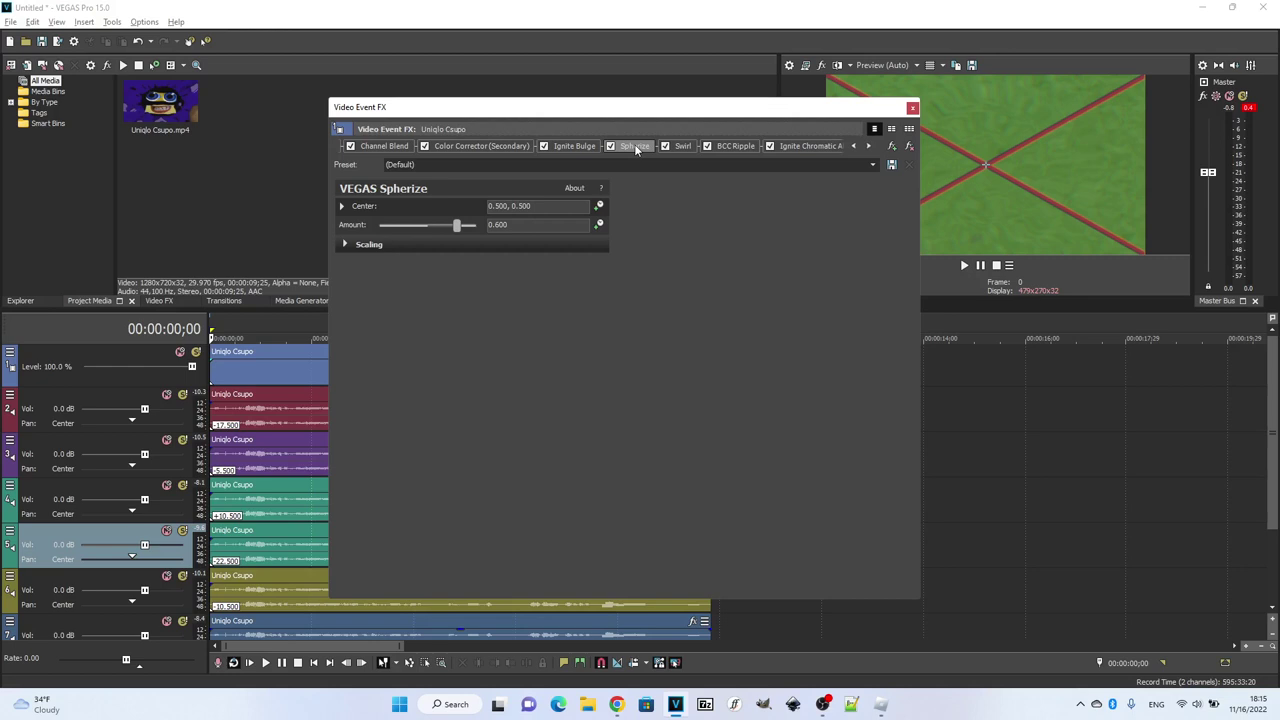
click(683, 146)
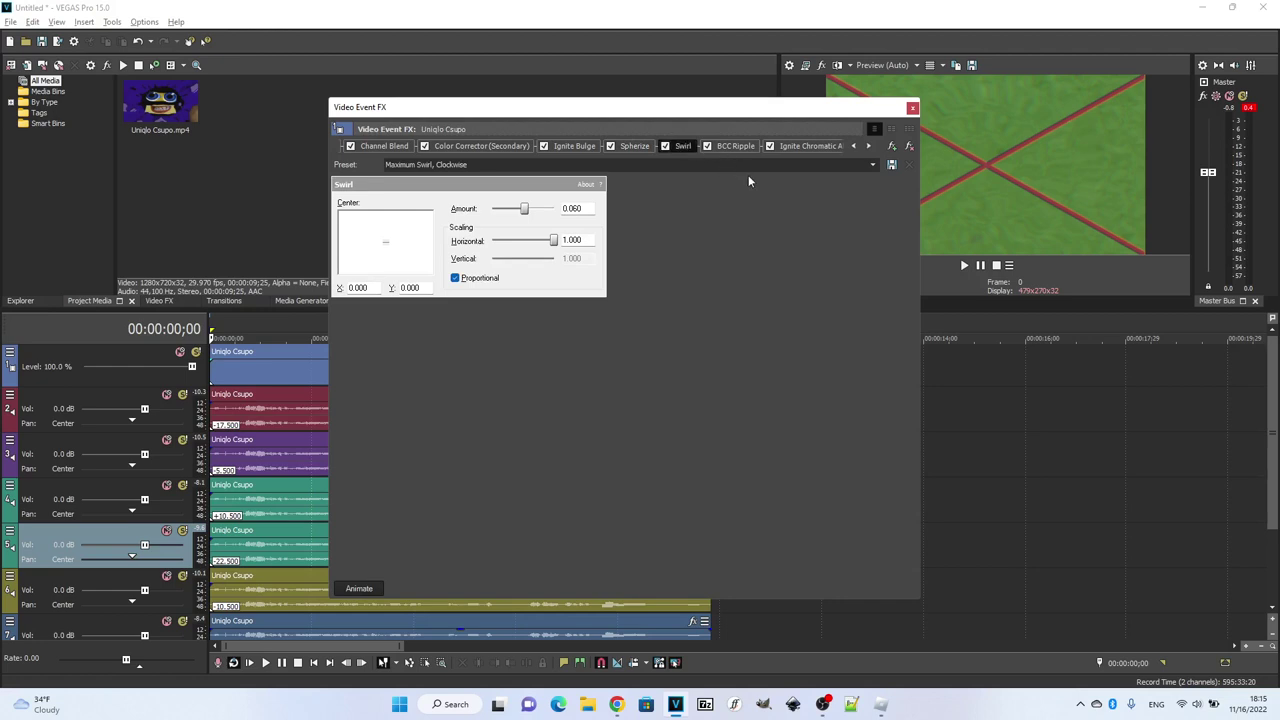
click(744, 147)
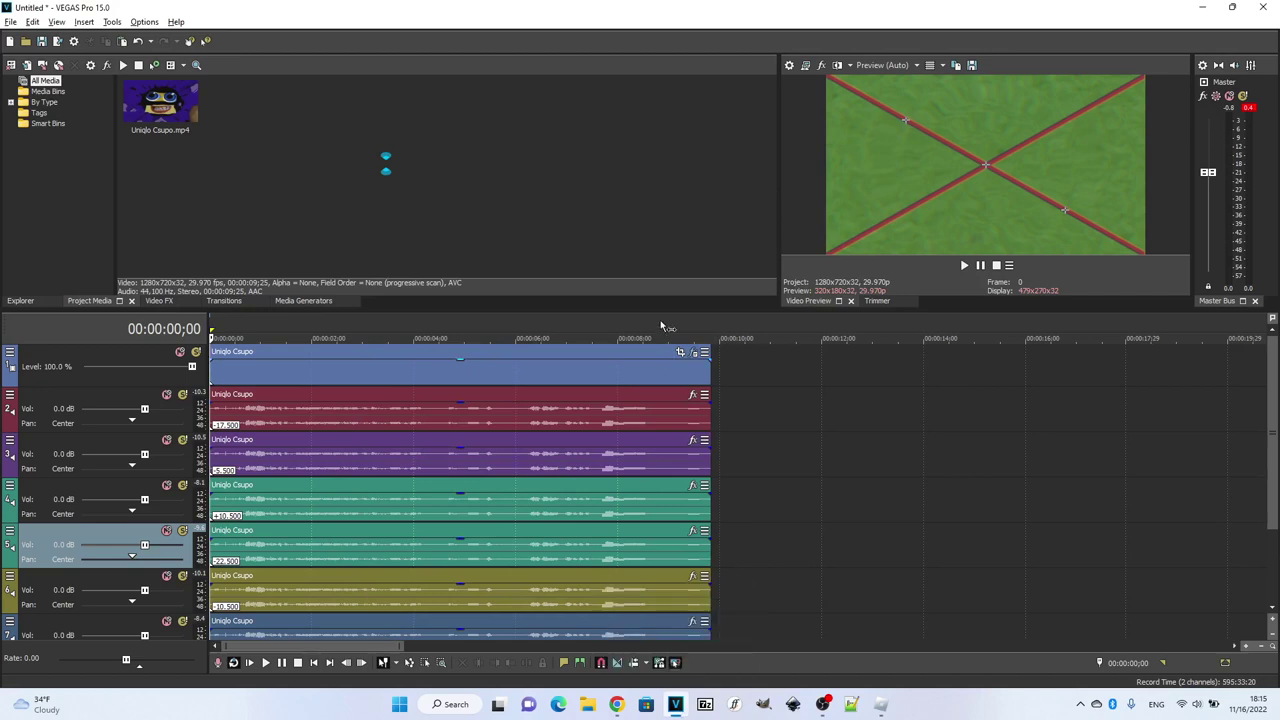
Bring back the video event's effects window, examine the Ignite Chromatic Aberration settings at the end of the chain, and close the window.
mouse_move(675, 704)
click(675, 606)
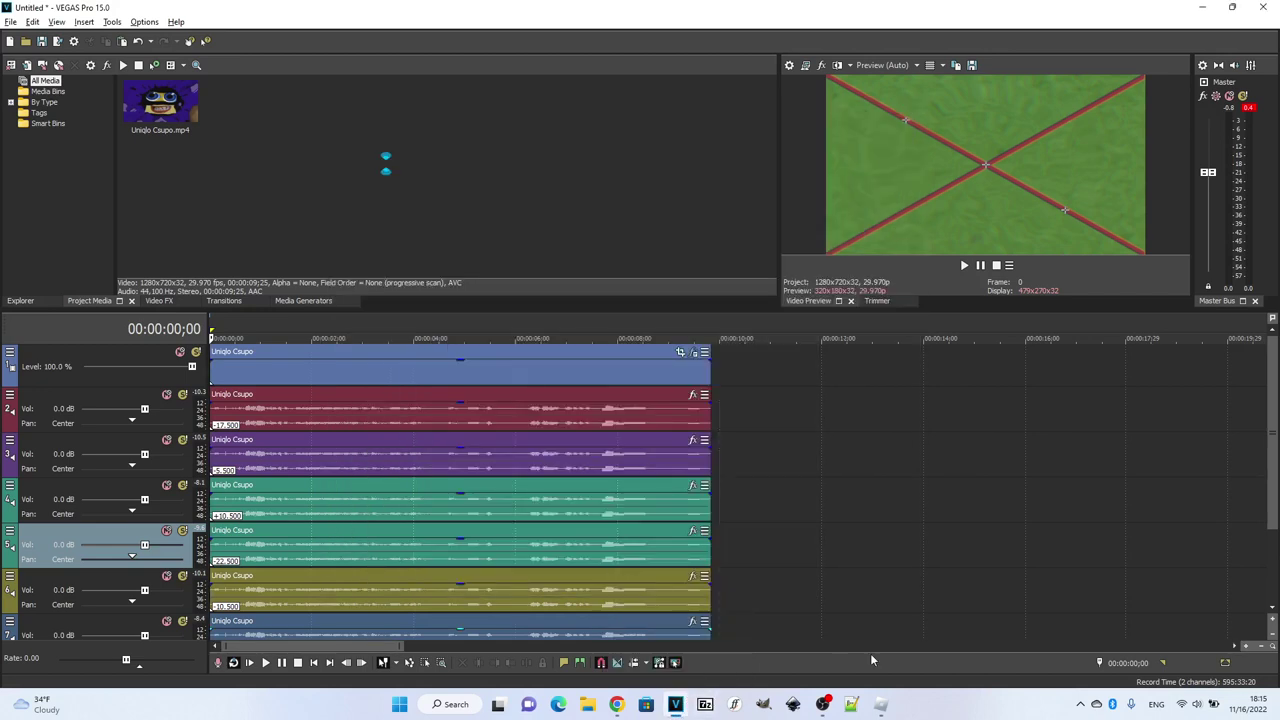
click(897, 590)
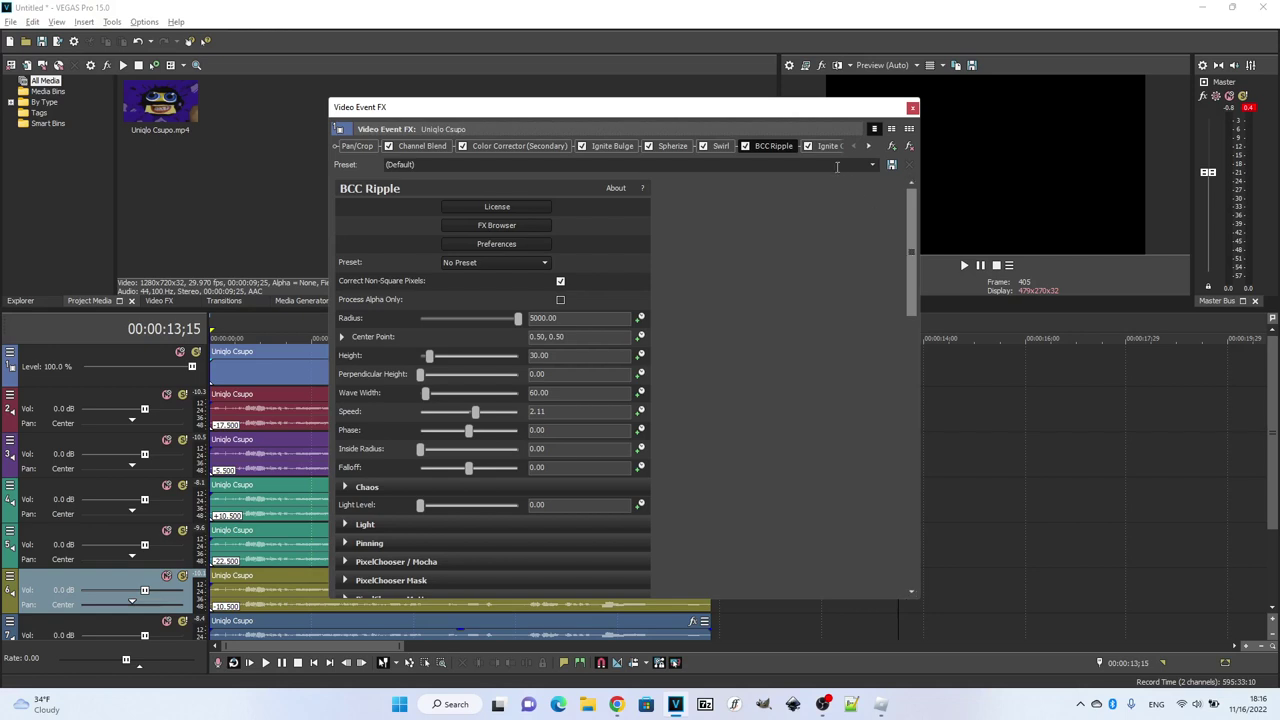
click(868, 147)
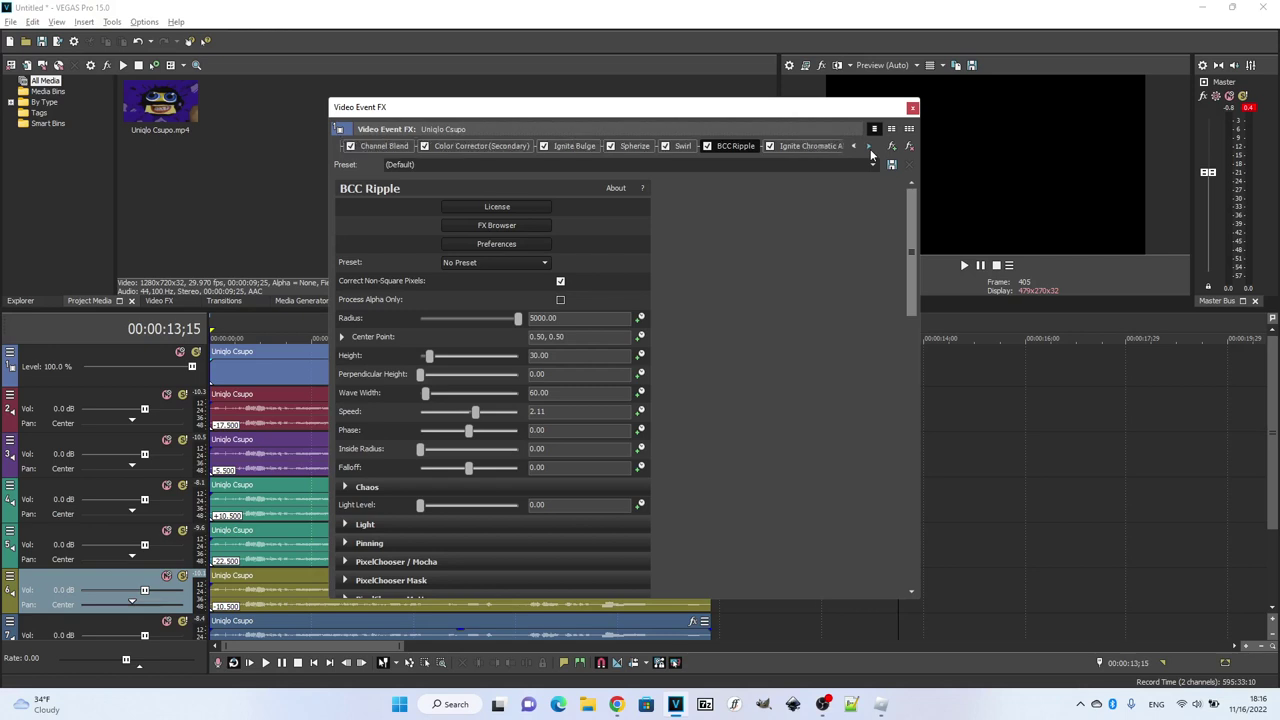
click(868, 147)
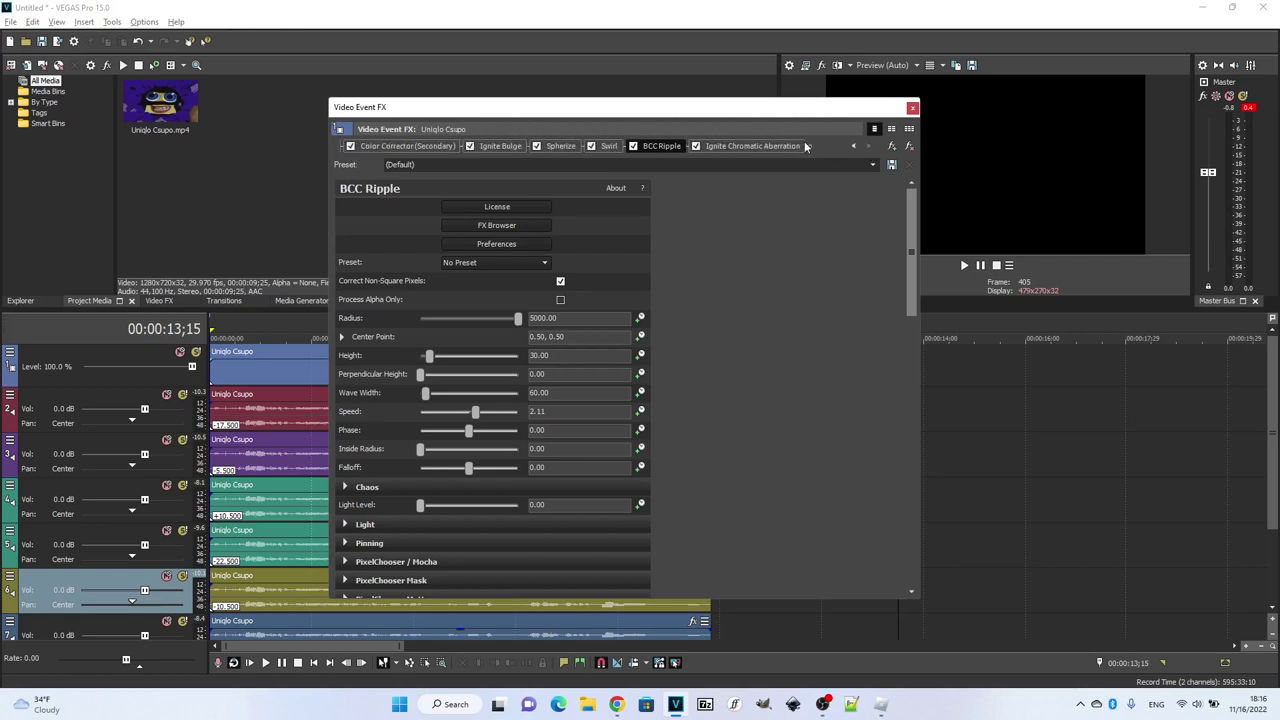
click(775, 146)
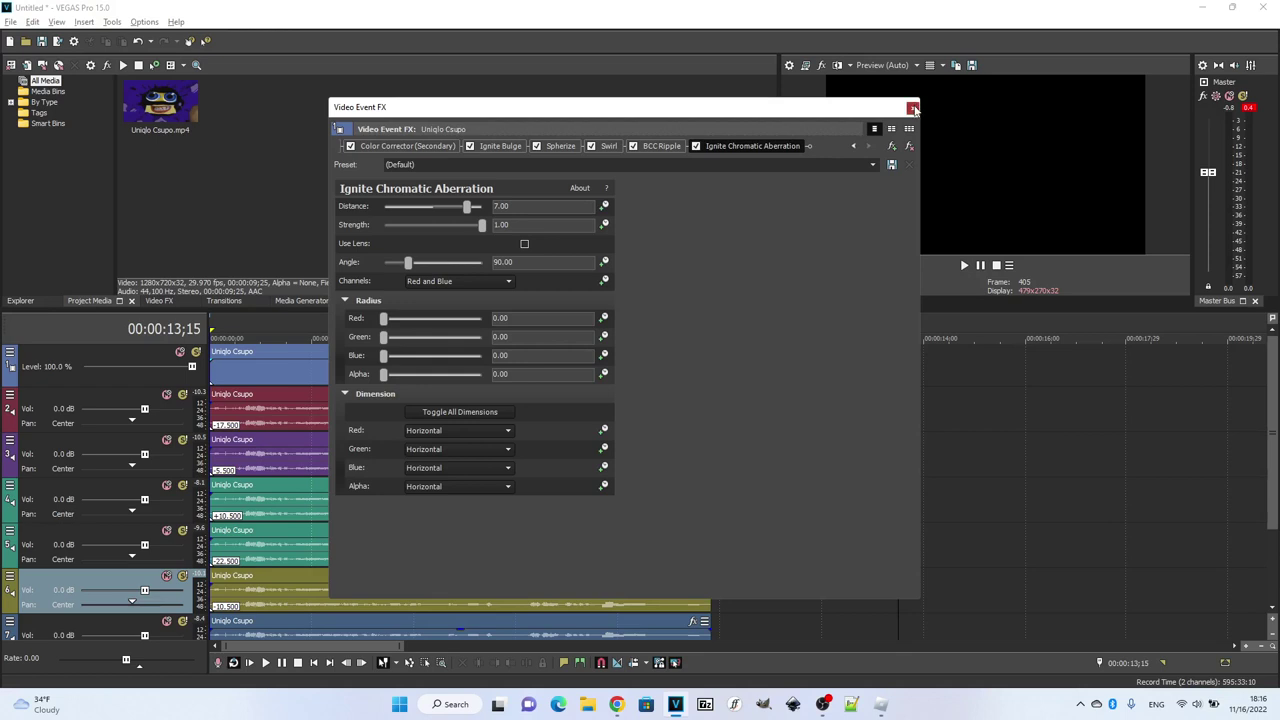
click(912, 107)
Examine the time stretch and pitch shift properties of the audio events on tracks 2 and 3.
right_click(576, 422)
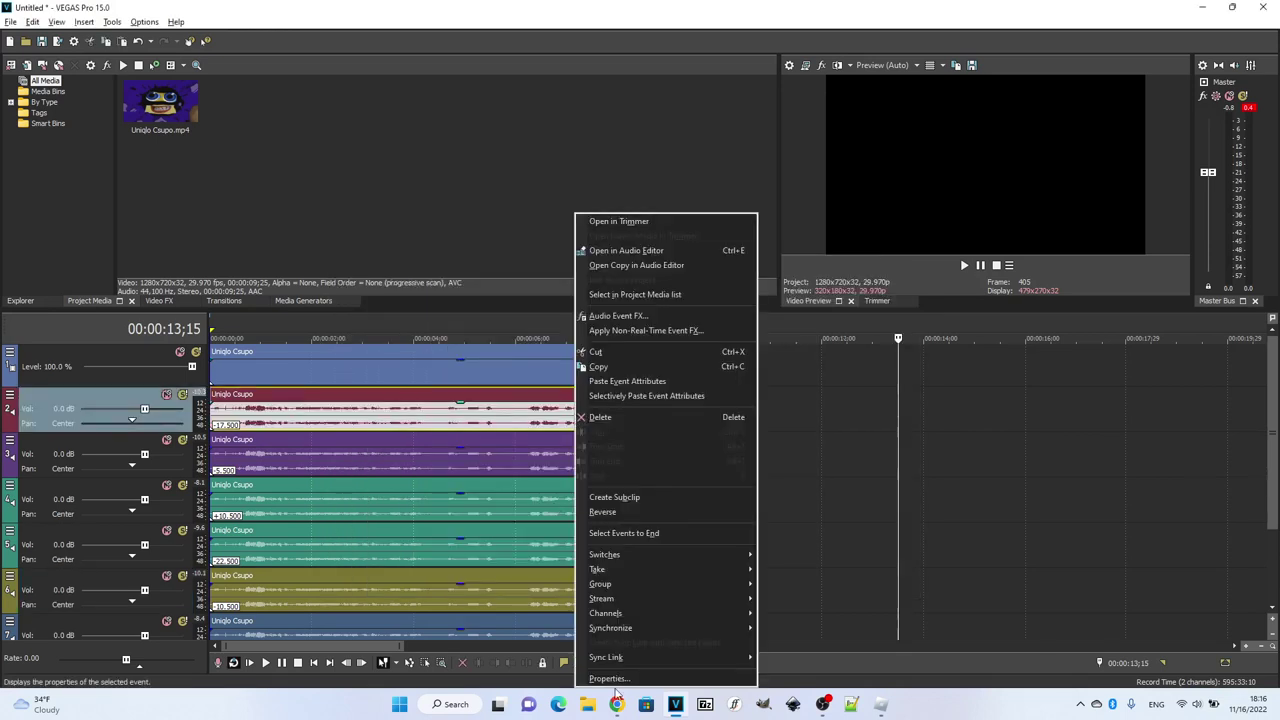
click(606, 679)
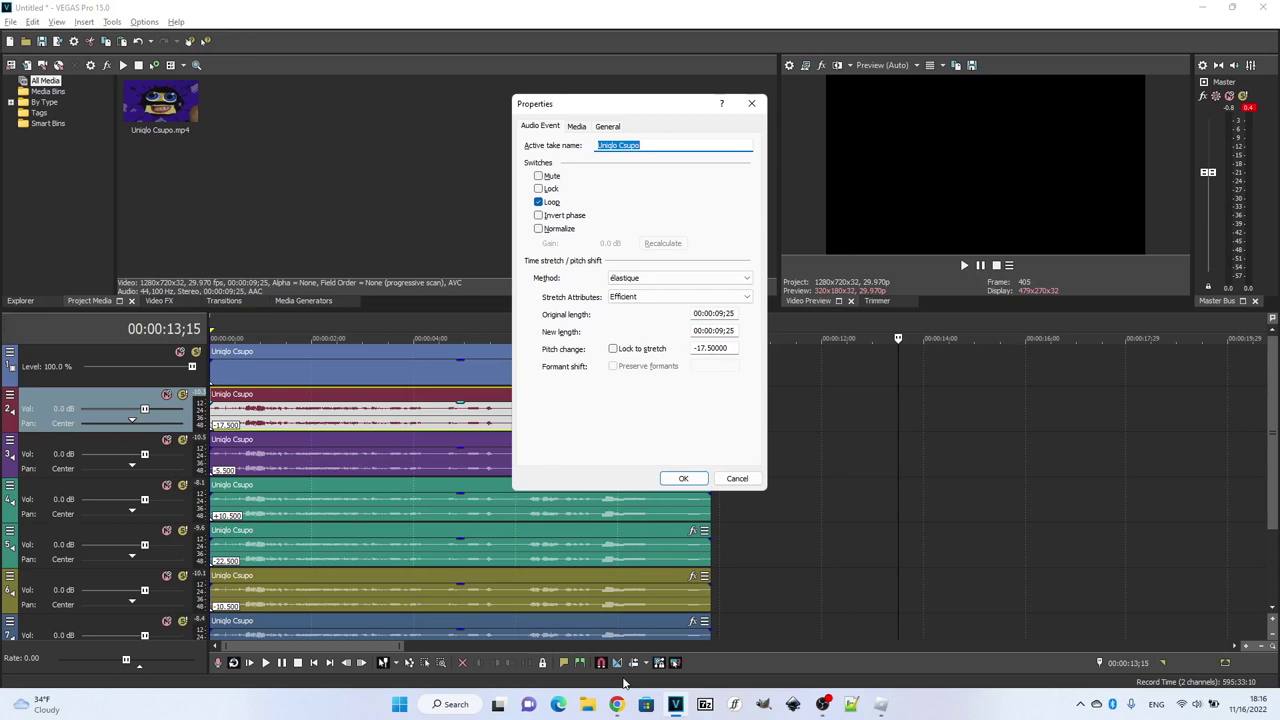
click(704, 480)
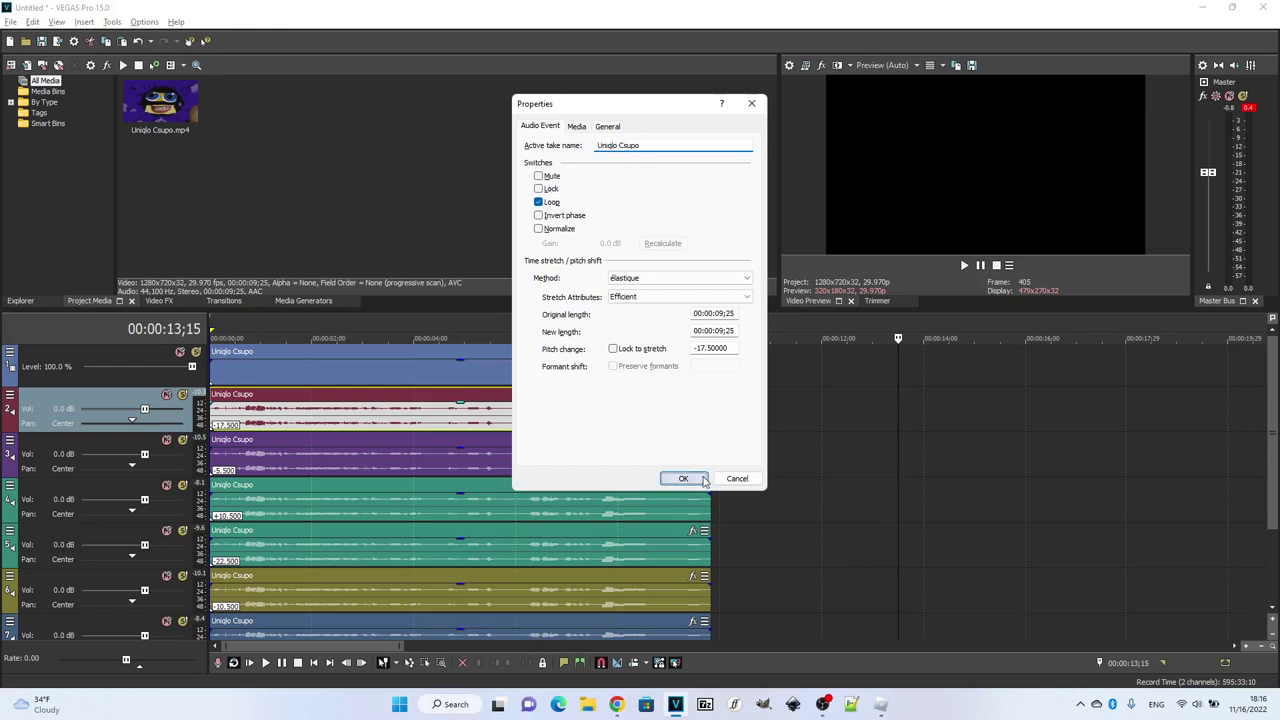
right_click(646, 470)
click(670, 683)
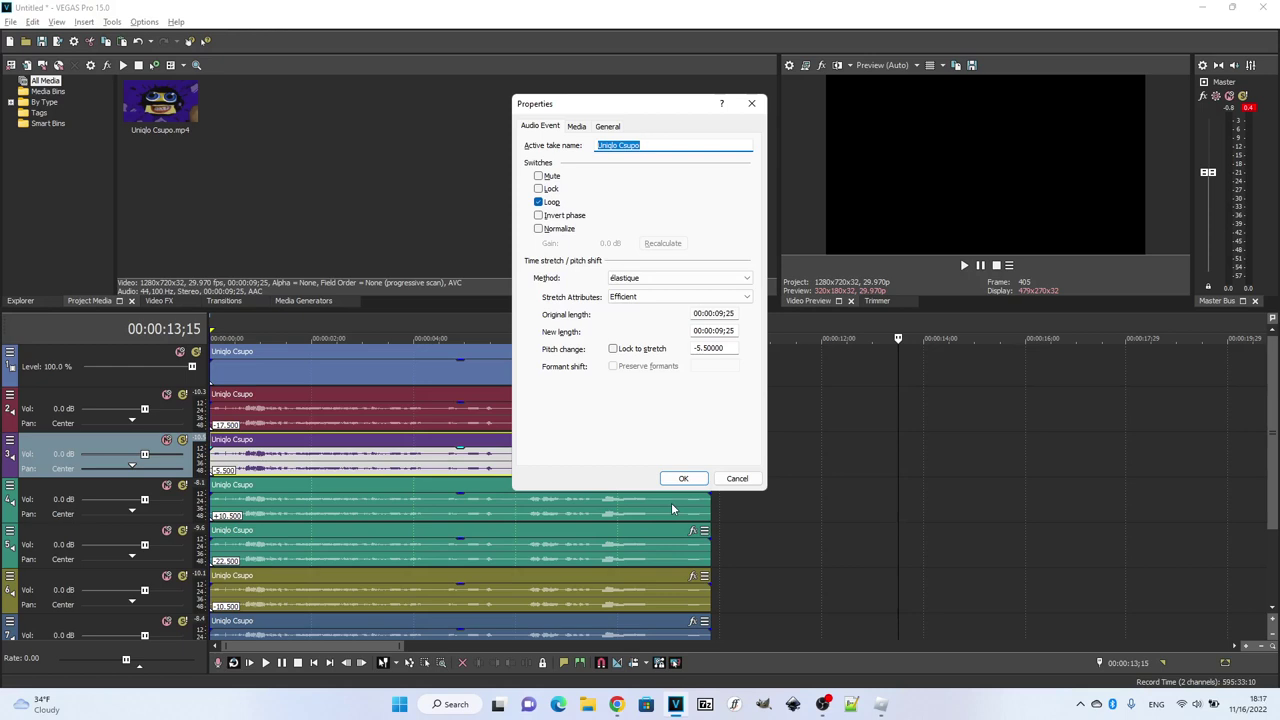
click(683, 478)
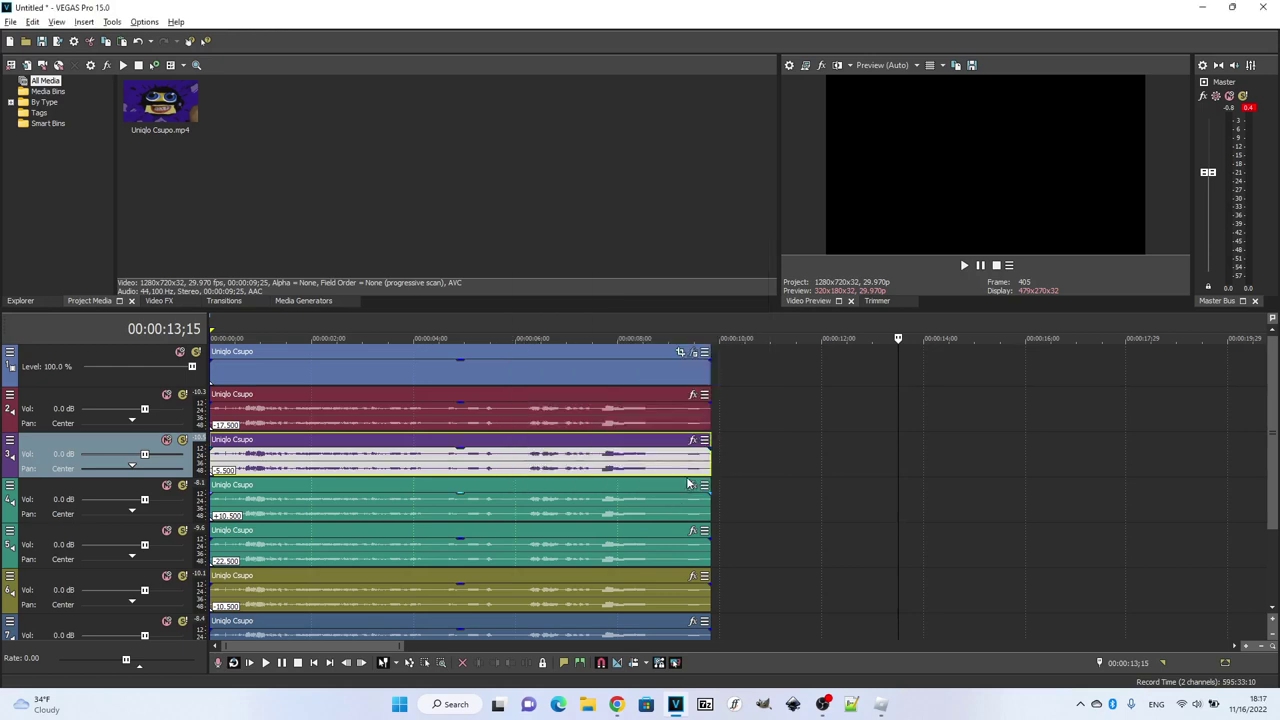
Examine the time stretch and pitch shift properties of the audio events on tracks 4 and 5.
right_click(624, 500)
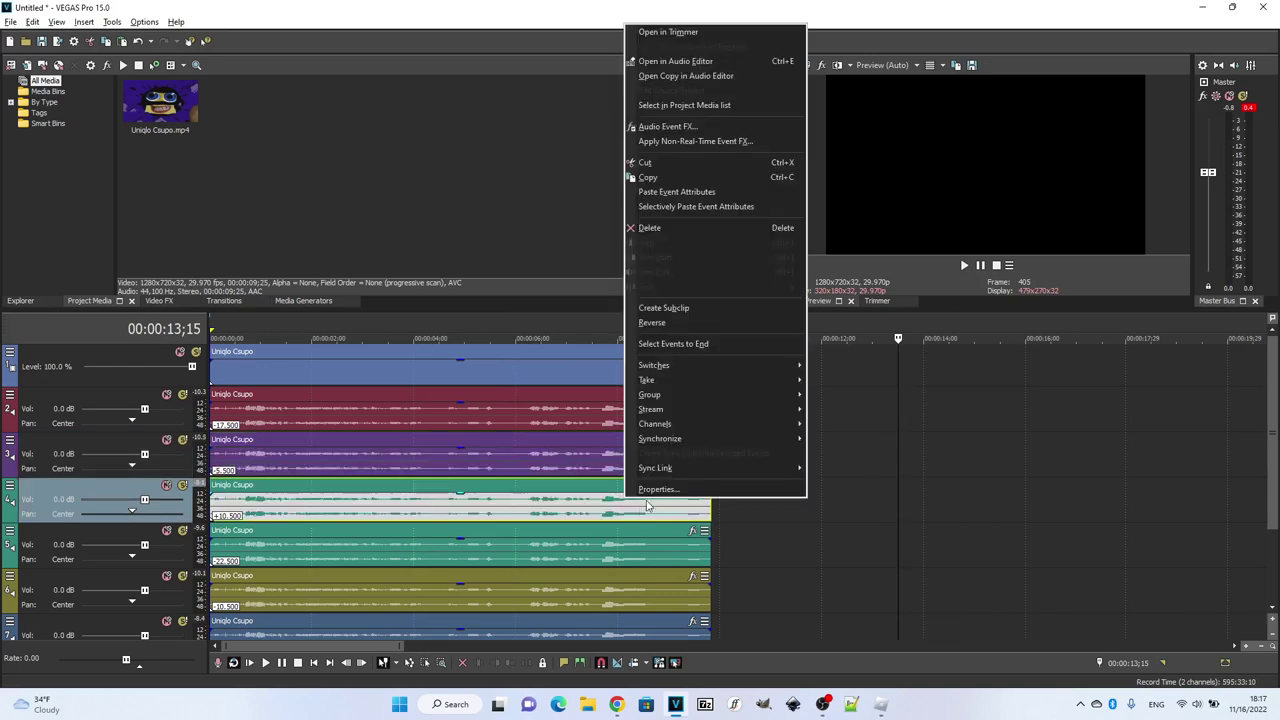
click(653, 491)
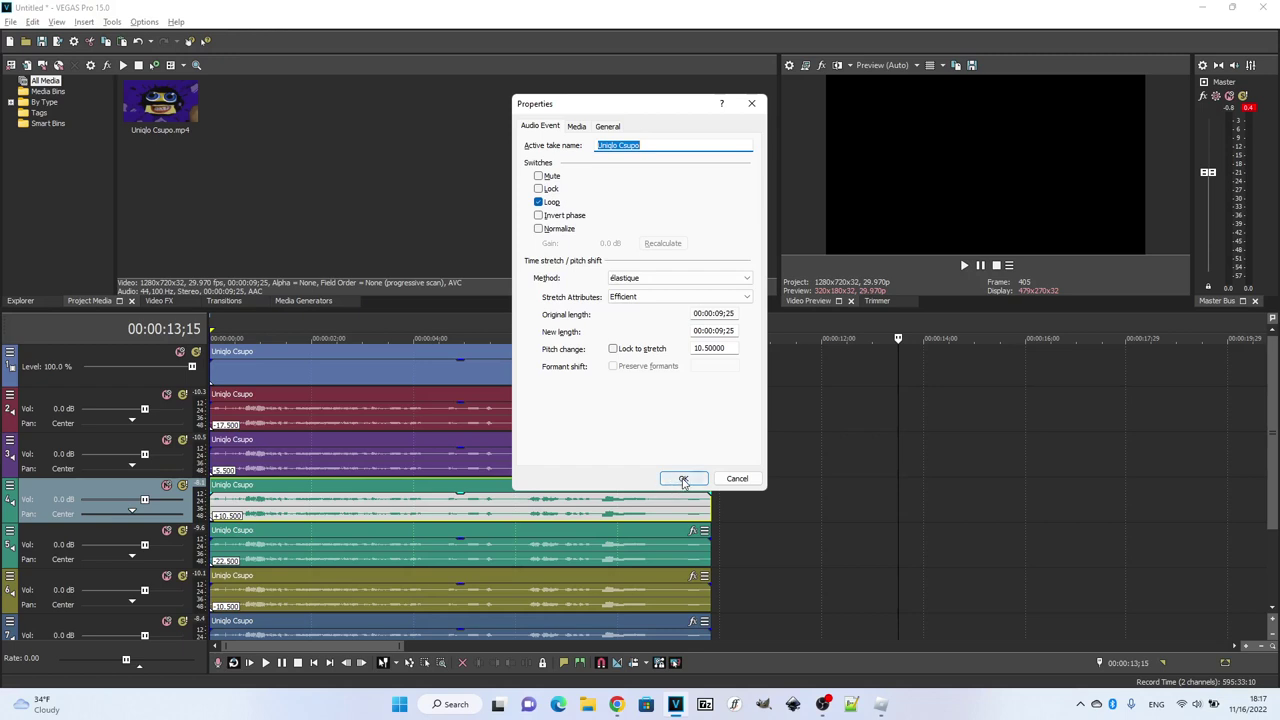
click(681, 479)
right_click(657, 559)
click(668, 545)
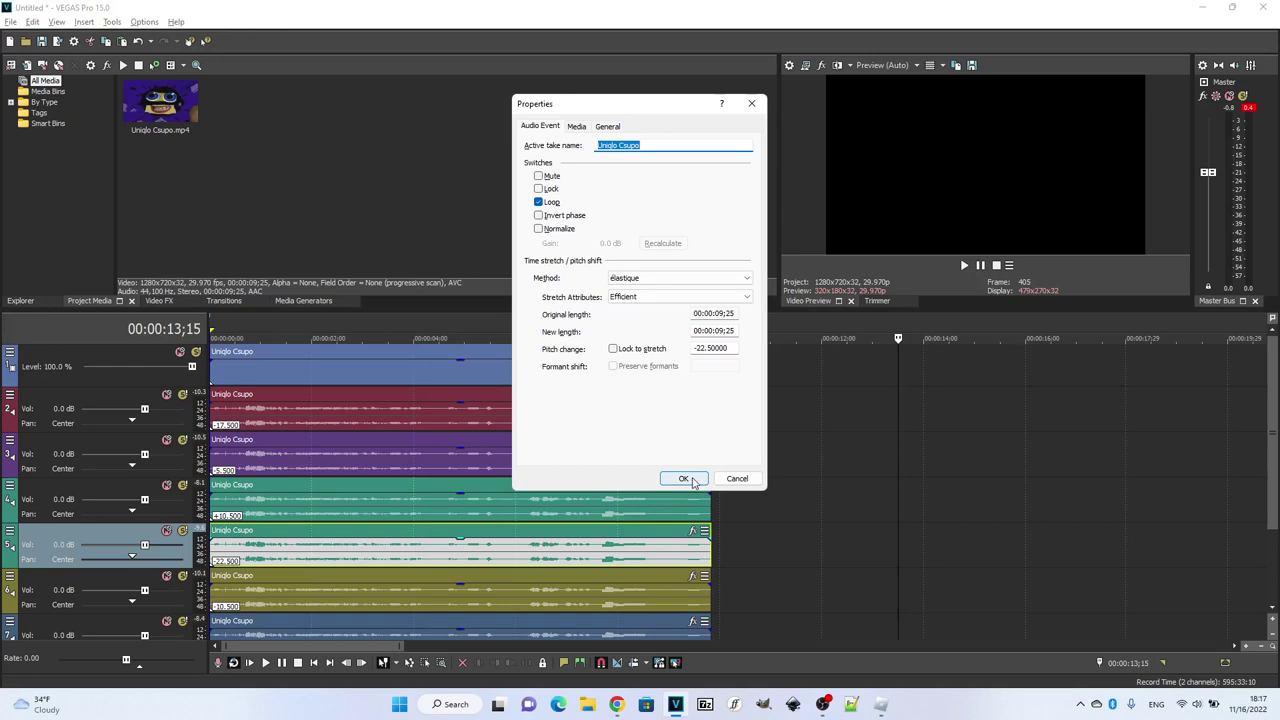
click(684, 479)
Examine the time stretch and pitch shift properties of the audio events on tracks 6 and 7.
scroll(911, 527, down, 2)
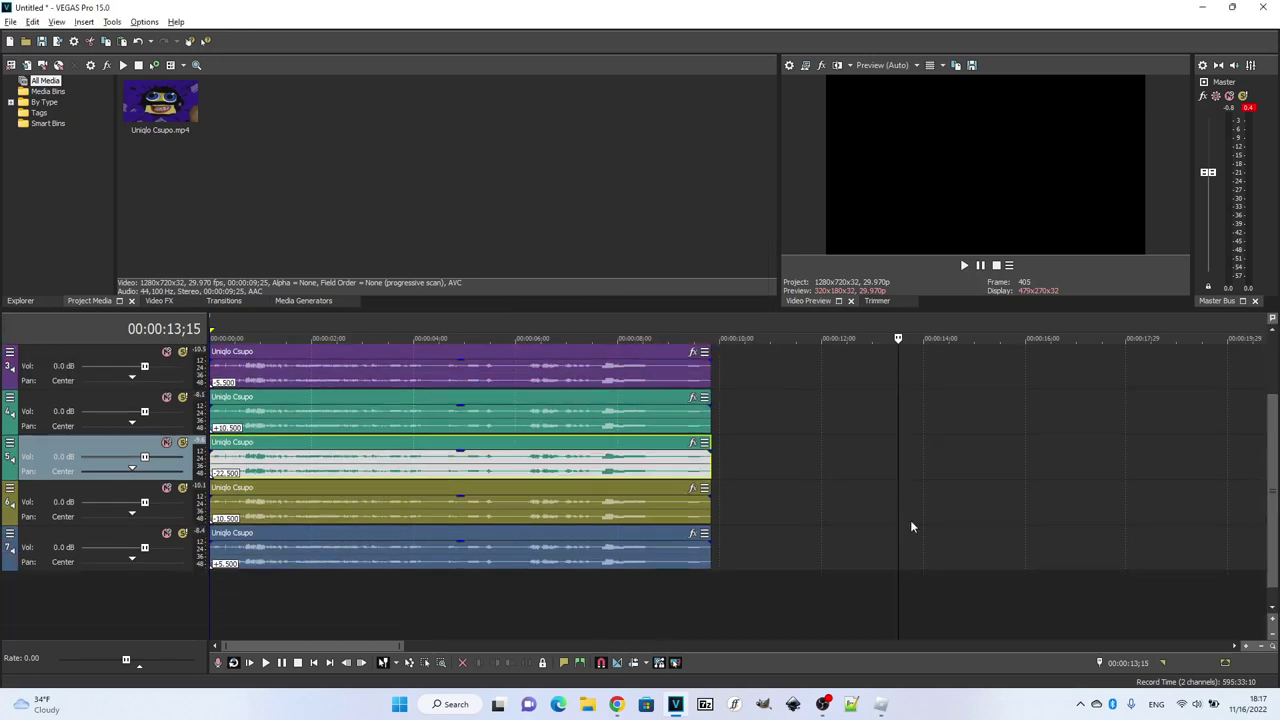
right_click(664, 517)
click(677, 506)
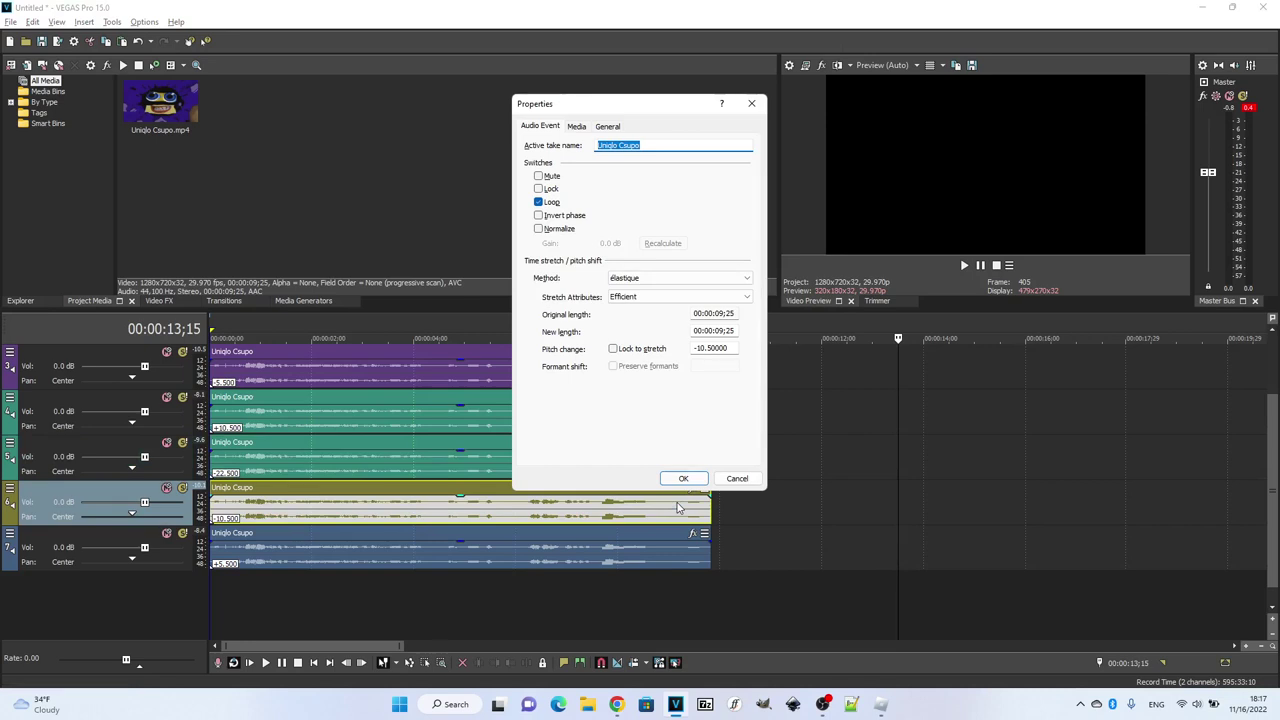
click(684, 479)
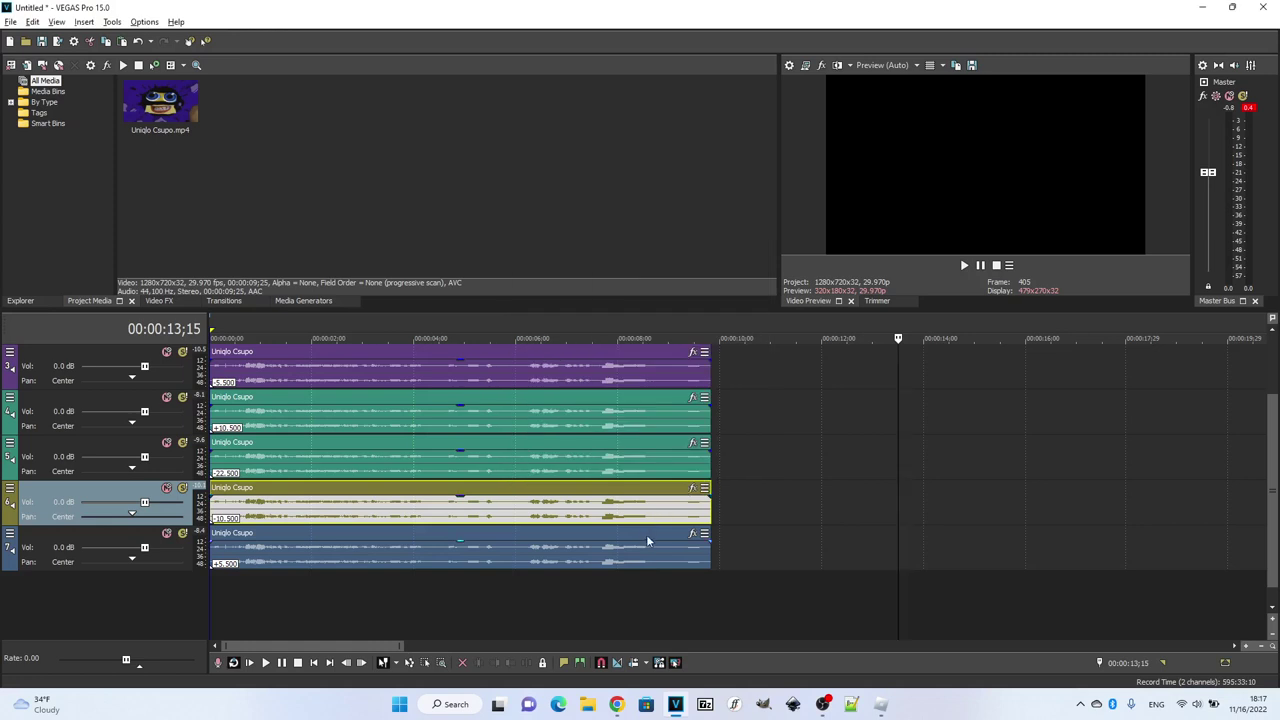
click(641, 557)
right_click(641, 557)
click(664, 549)
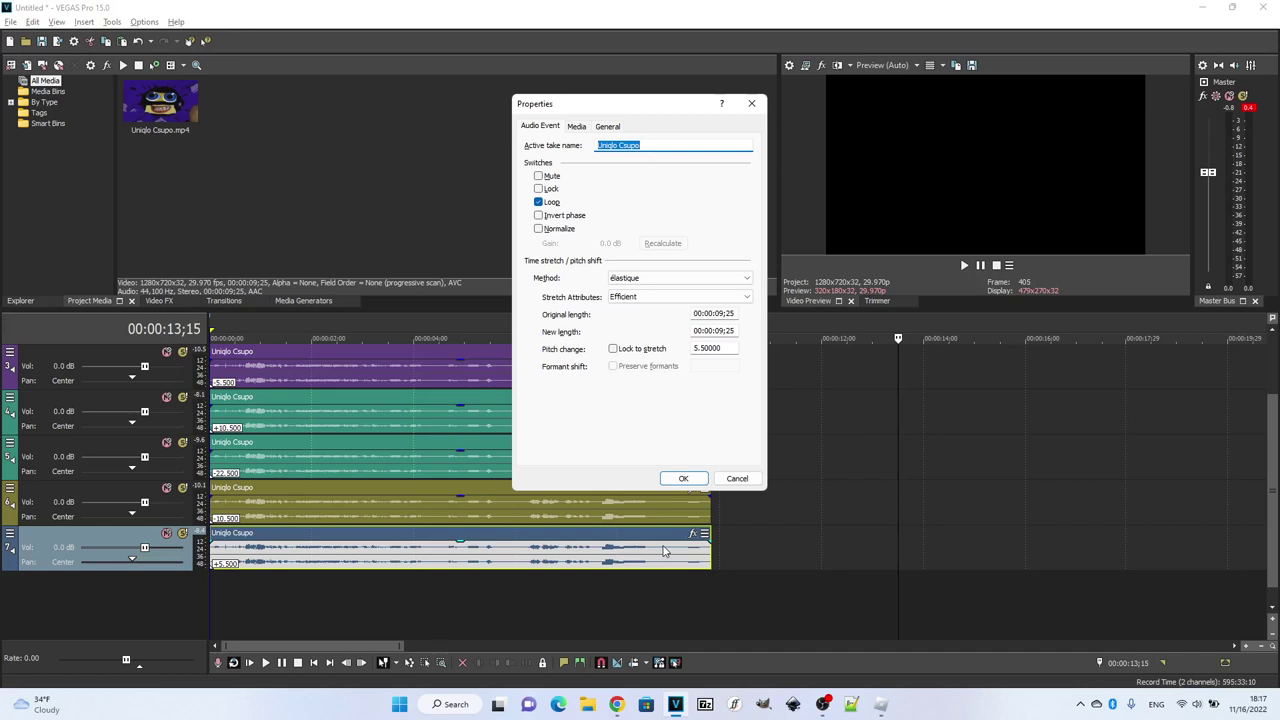
click(683, 478)
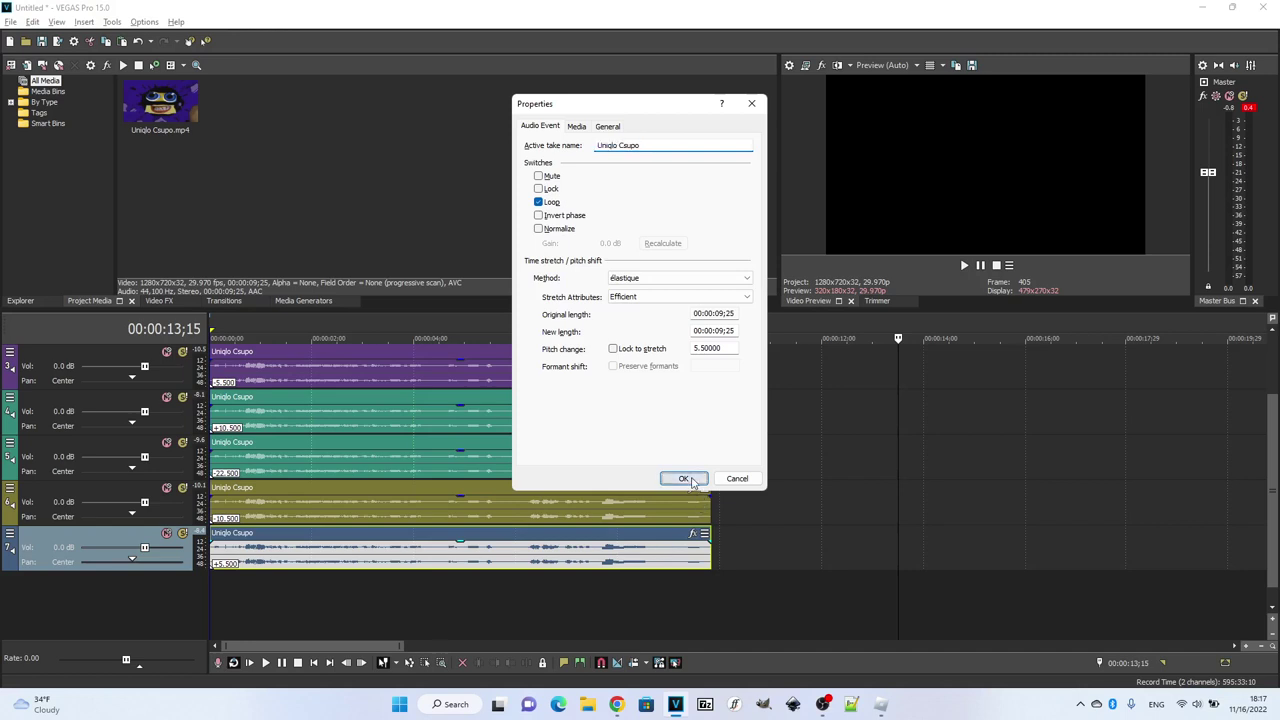
Play the project from the start to preview the combined effects, stop playback, and return the cursor to the beginning of the timeline.
click(221, 330)
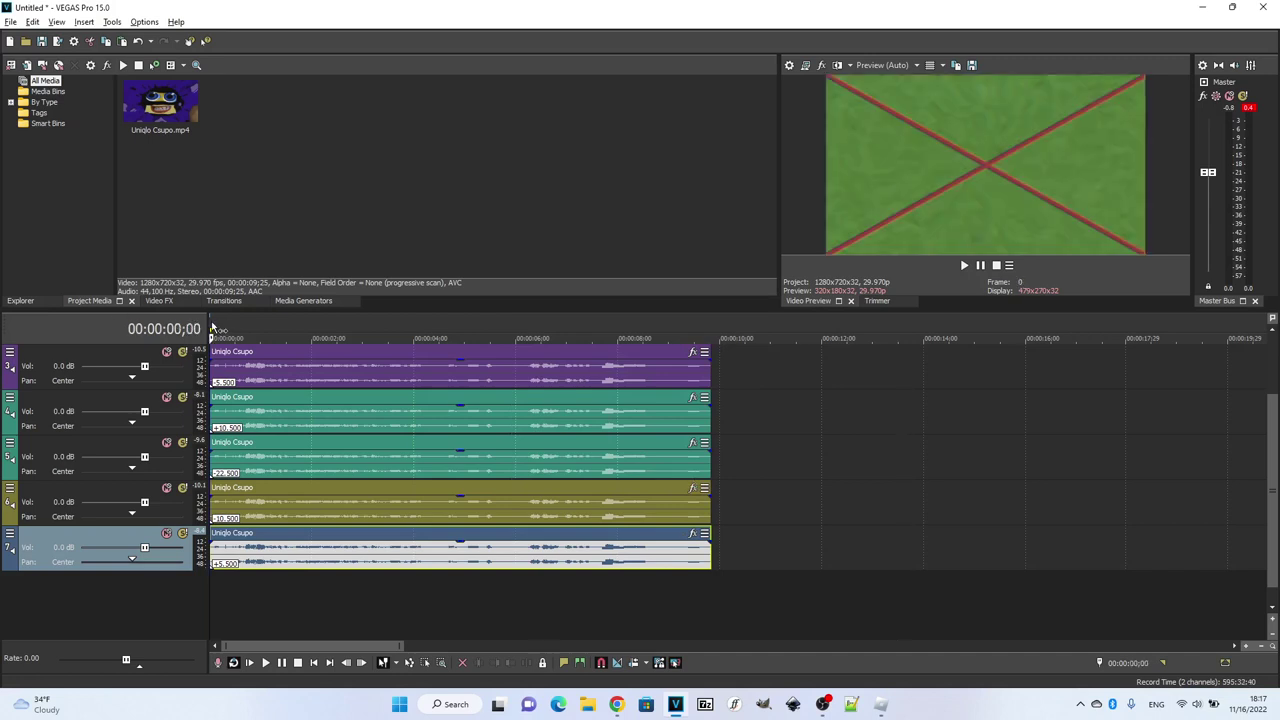
key(space)
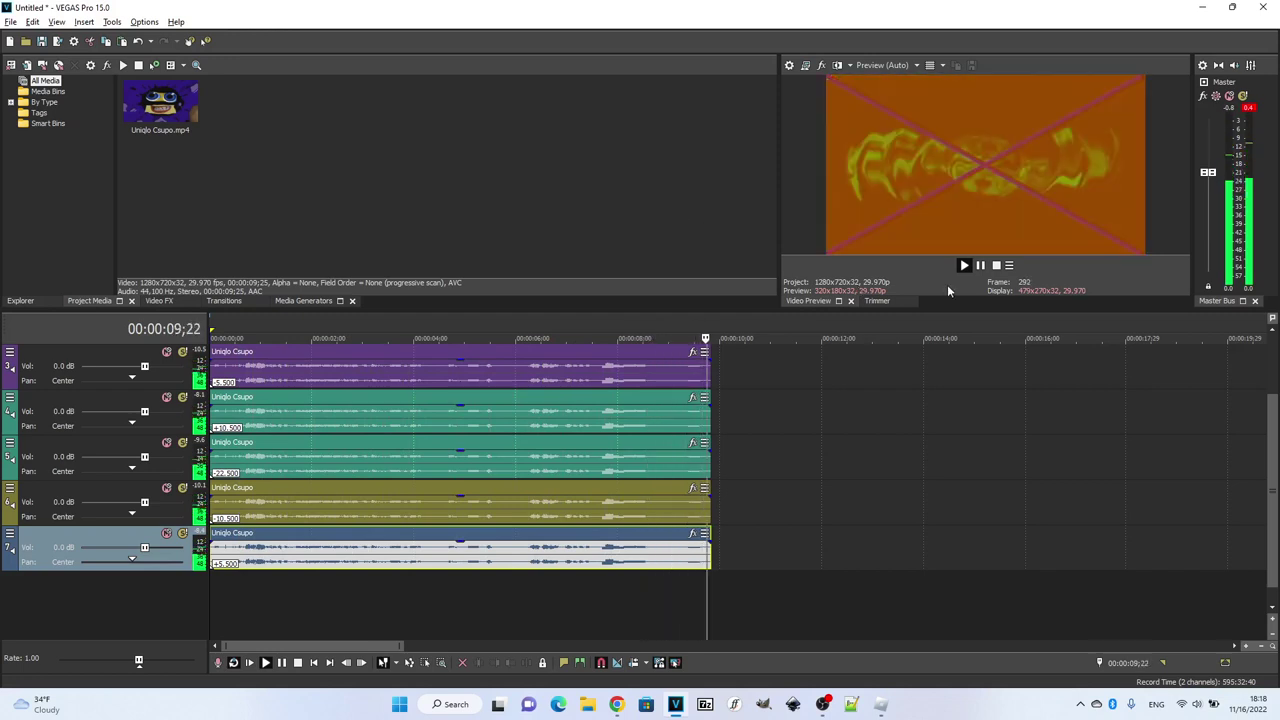
click(997, 266)
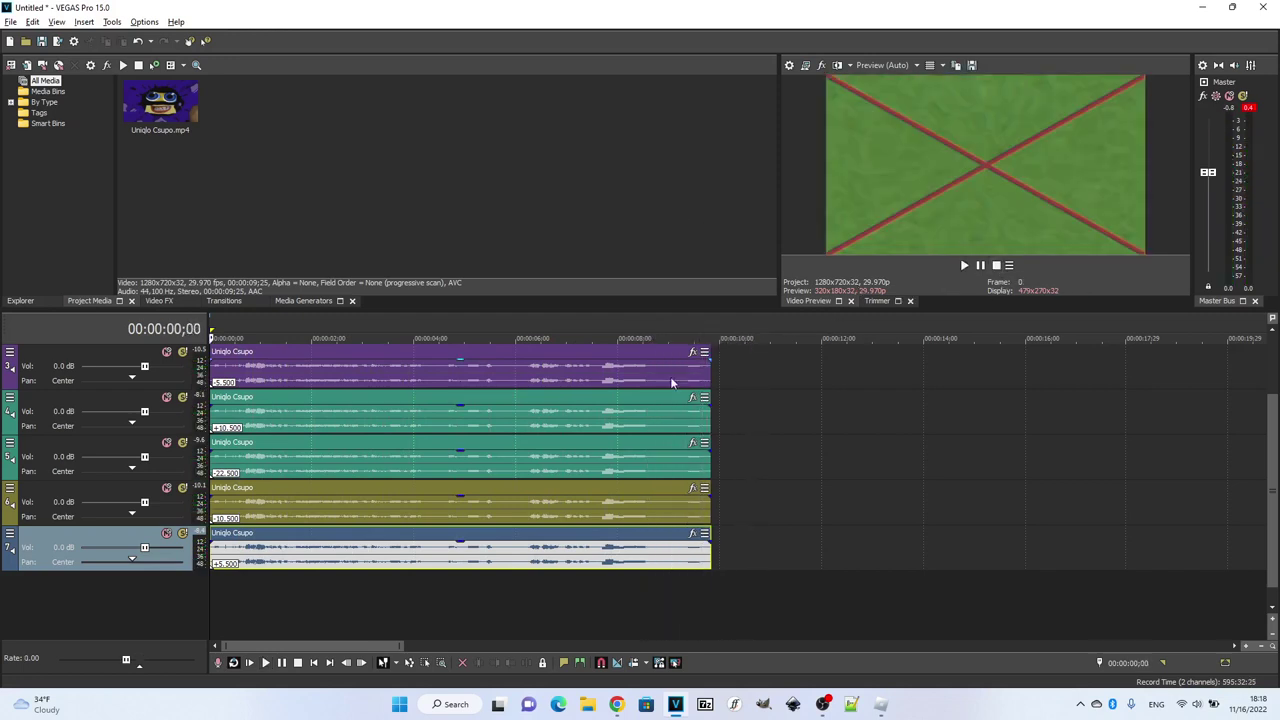
key(ctrl+End)
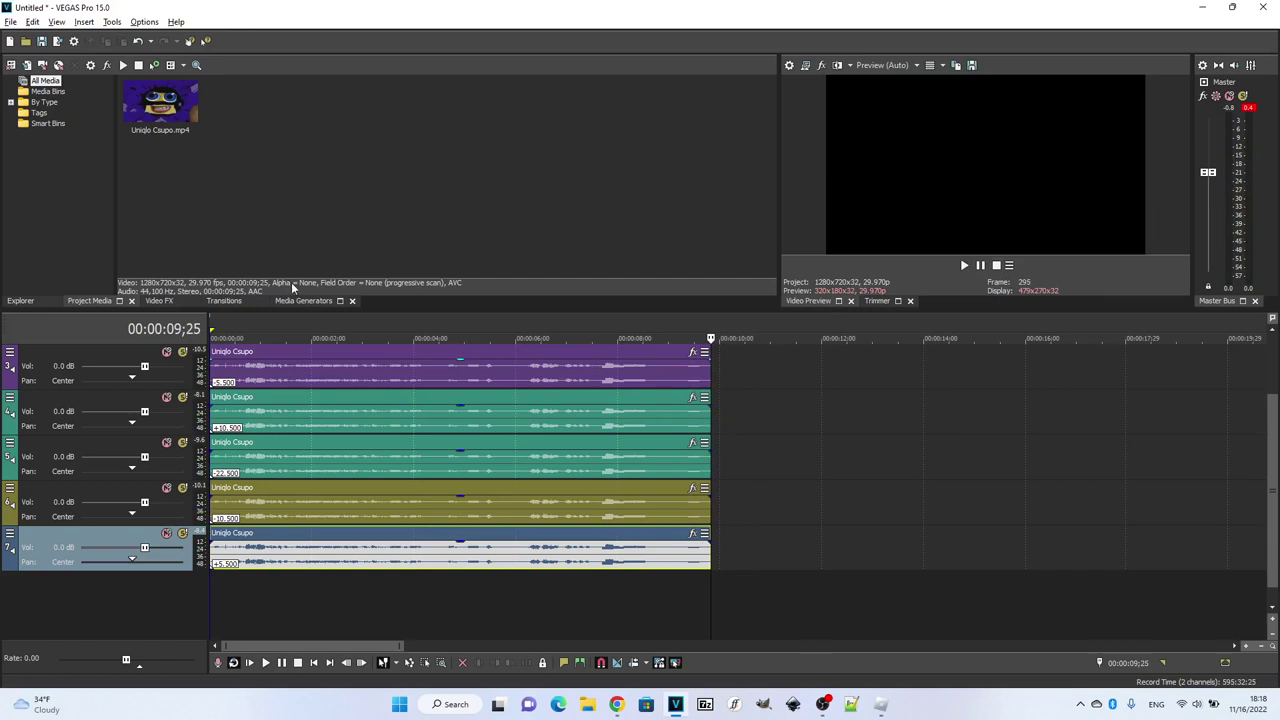
click(214, 331)
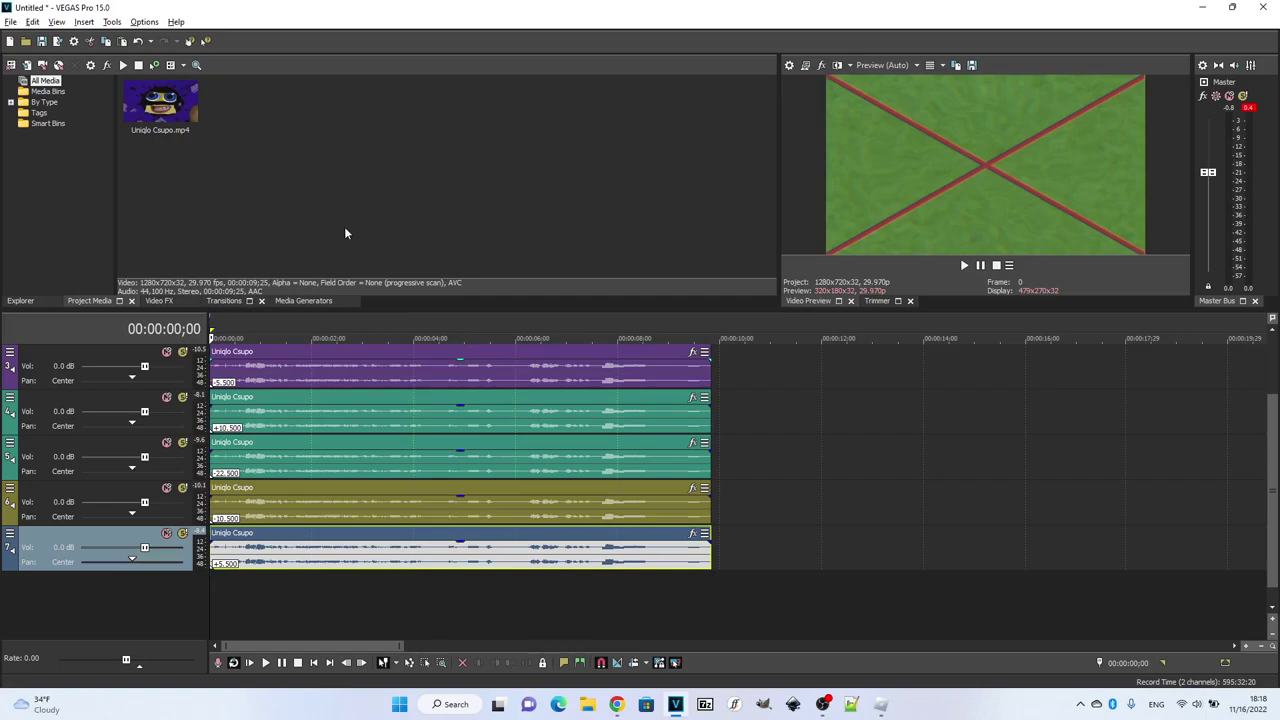